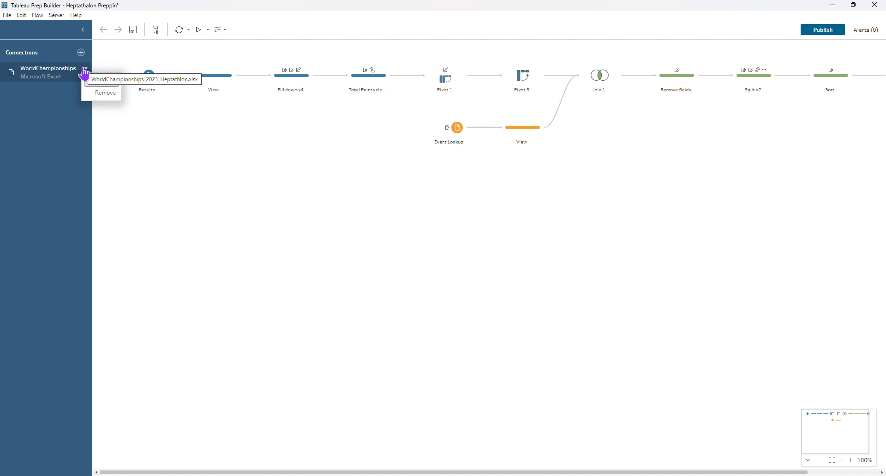
Add the Results table of the WorldChampionships connection to the flow as a separate new input step and enlarge the flow pane
click(65, 73)
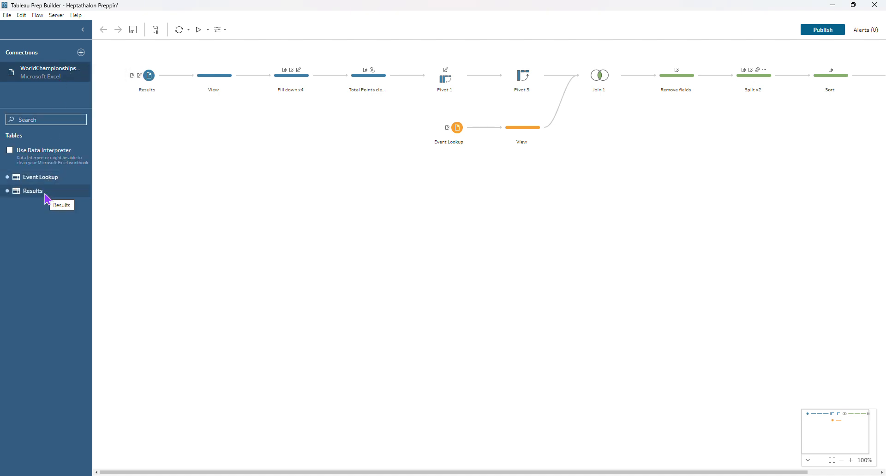
drag(45, 193, 135, 216)
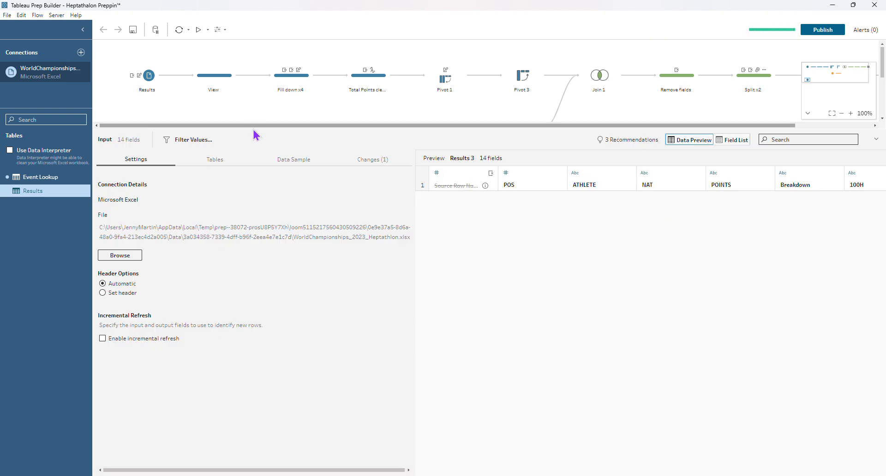
drag(254, 125, 244, 234)
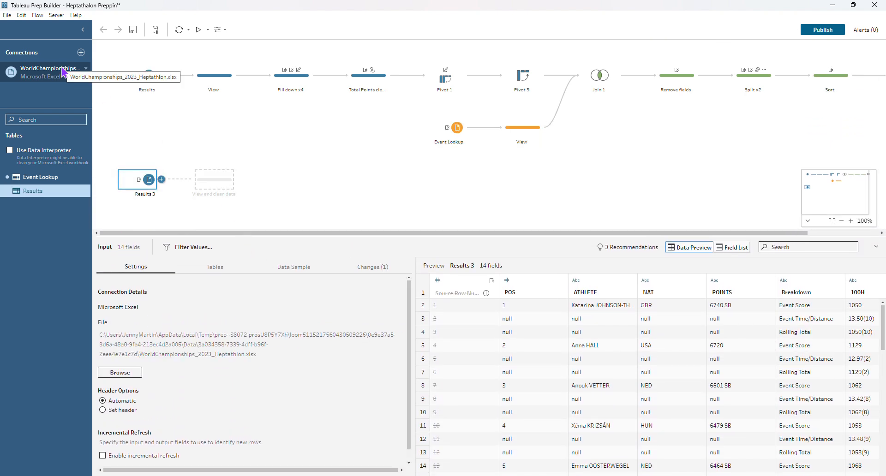
Restore the removed Source Row Number field in the Results 3 input
mouse_move(141, 182)
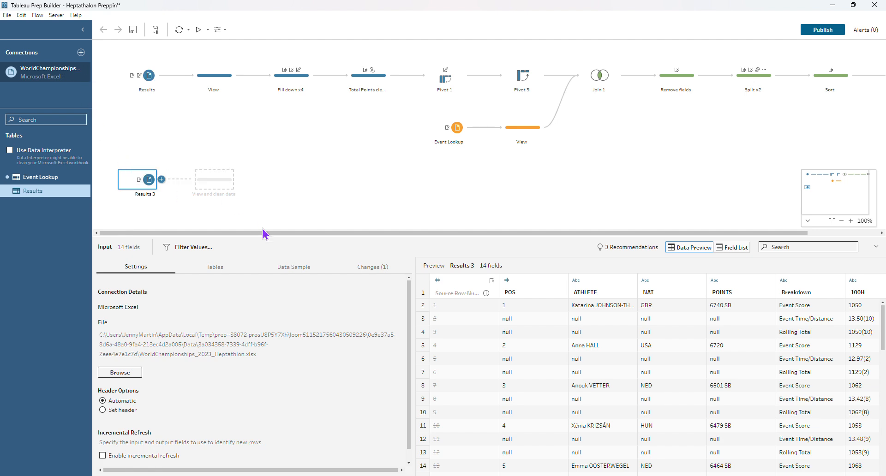
drag(264, 234, 264, 219)
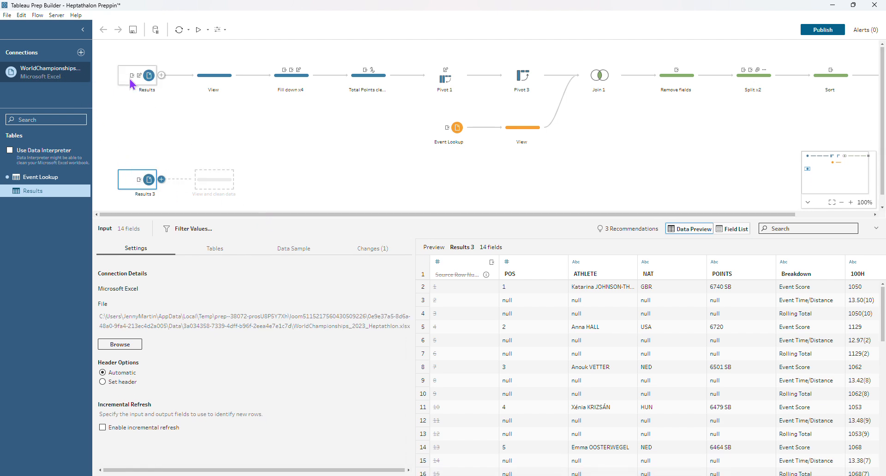
click(146, 83)
click(492, 275)
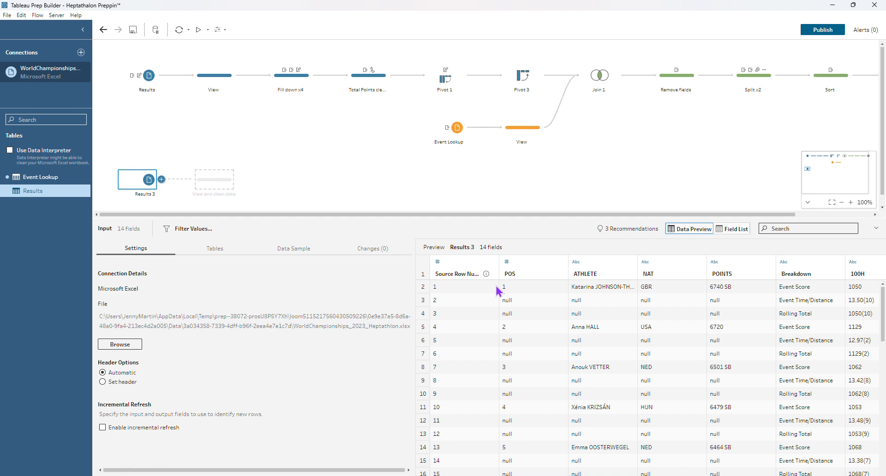
Open the POS field's name for editing in the Results 3 data preview, keep it as POS, and check the field list
double_click(519, 273)
click(520, 273)
click(736, 230)
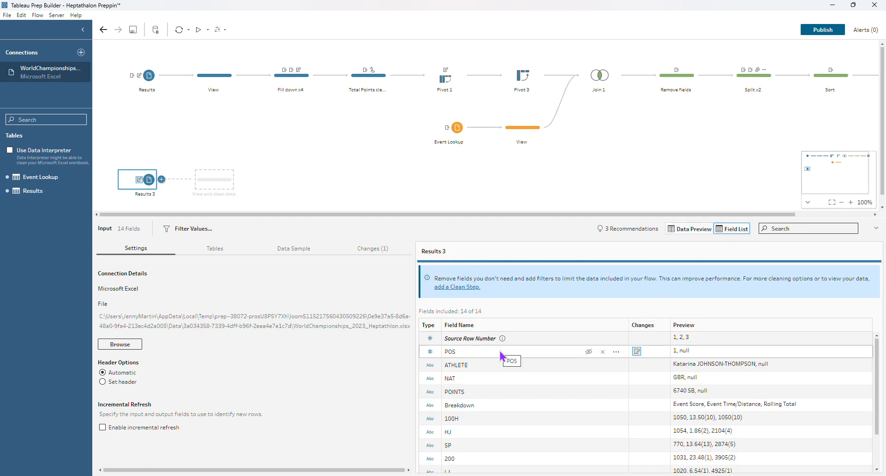
click(687, 229)
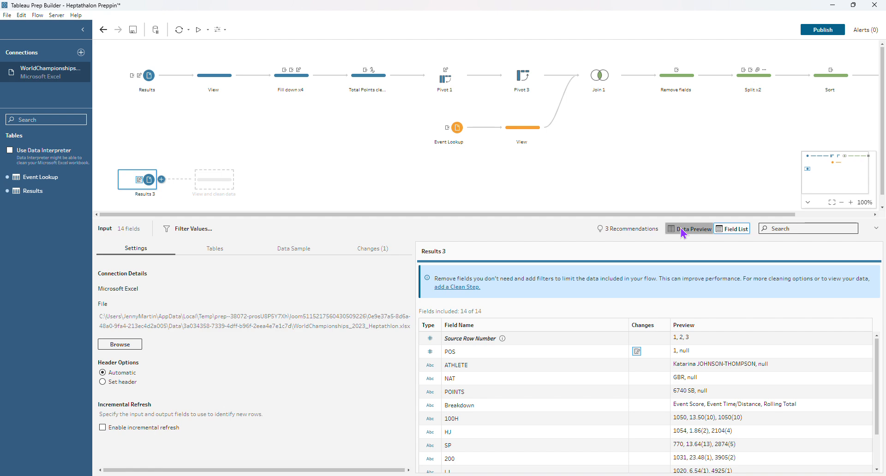
double_click(515, 273)
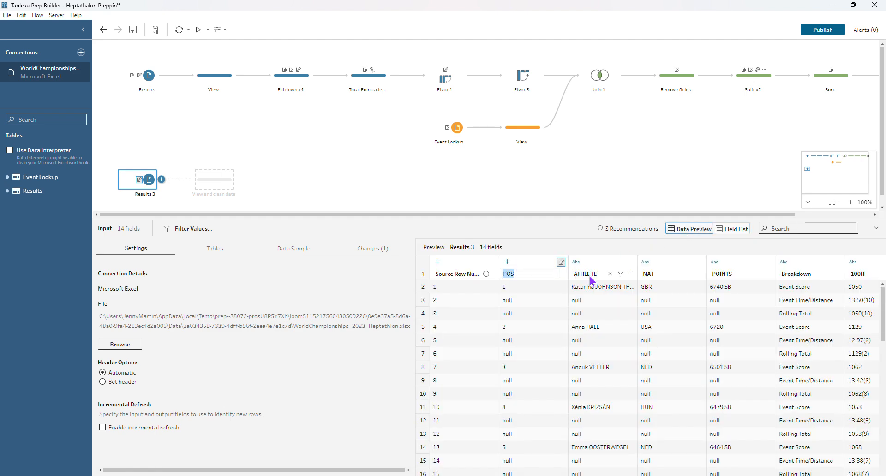
key(Return)
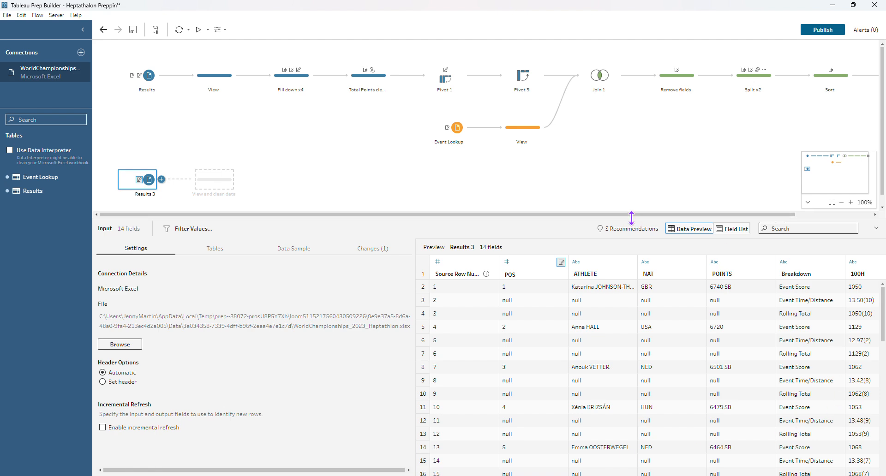
Remove the duplicate 800 1 field from the Results 3 input using the field list
drag(631, 217, 628, 180)
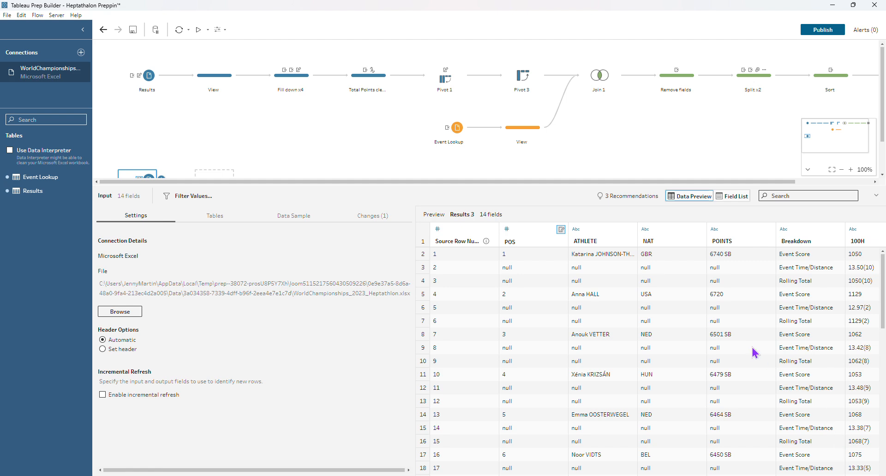
click(733, 196)
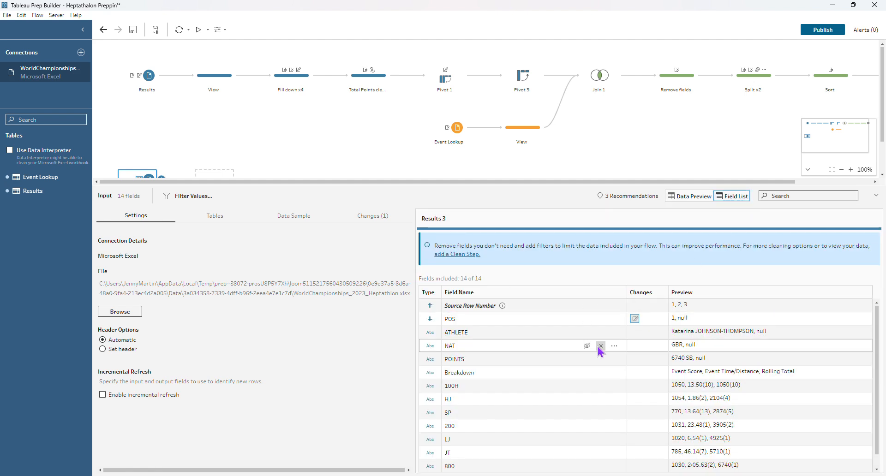
scroll(583, 397, down, 1)
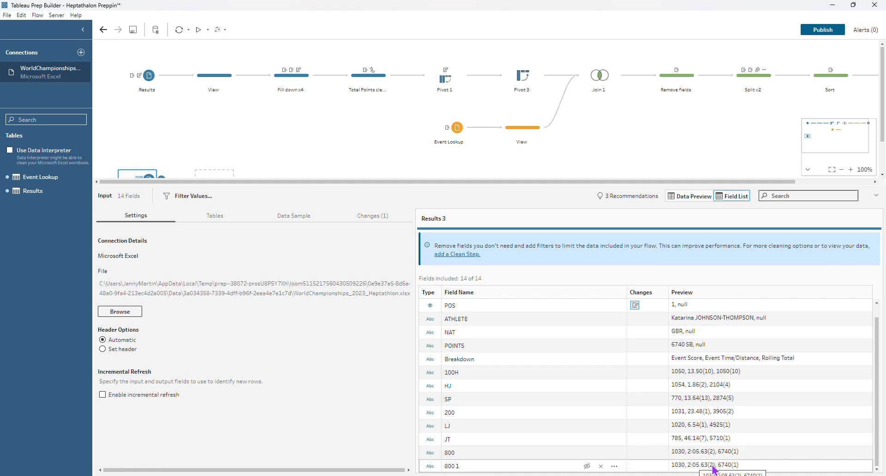
click(601, 467)
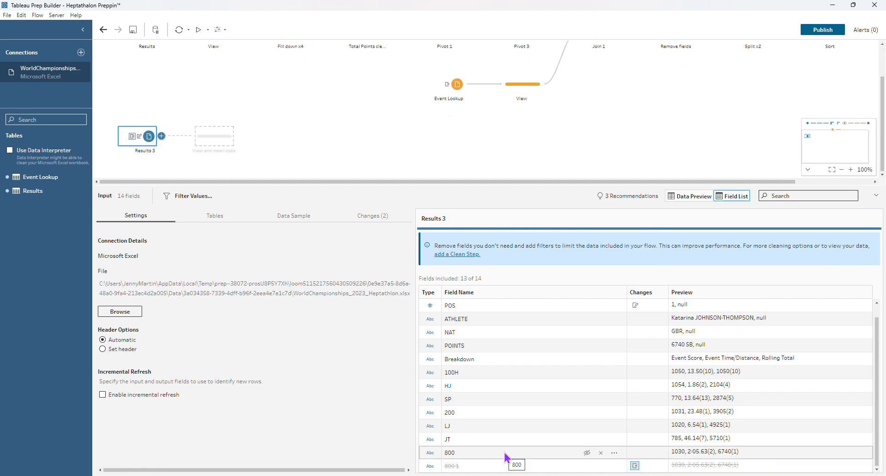
scroll(275, 123, up, 2)
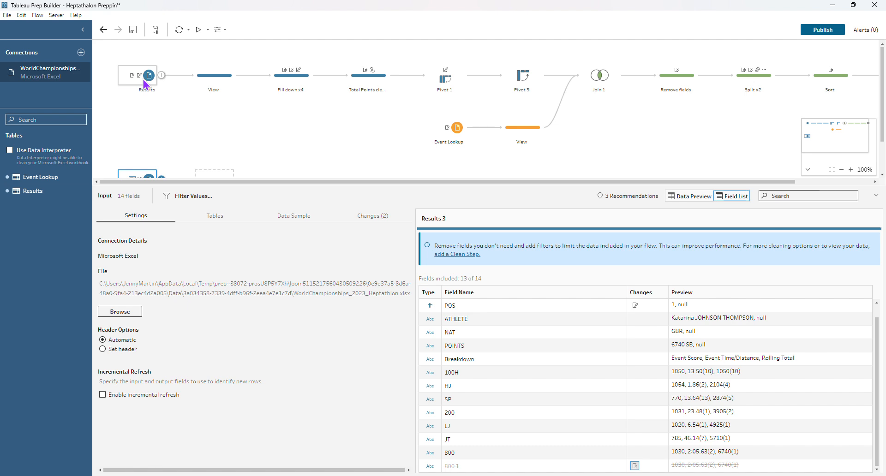
Review the recorded changes of the original Results input, including its removed and renamed fields
click(144, 81)
click(372, 216)
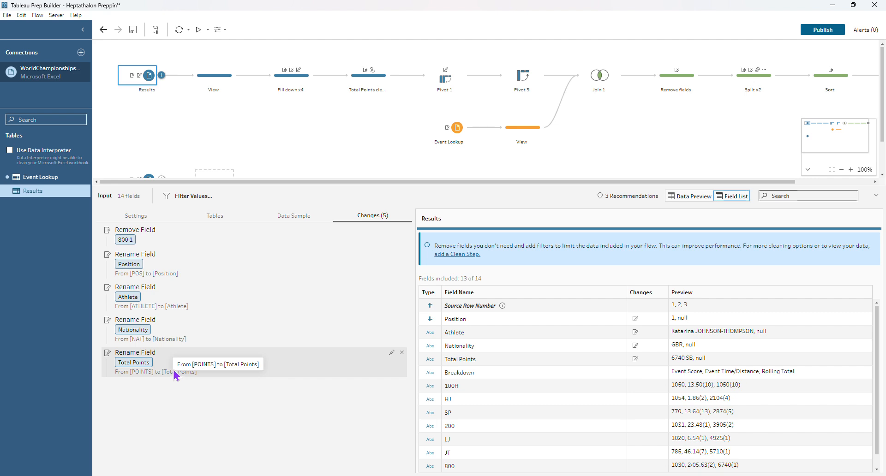
Create a Fill Down calculation on Position in the View step after Results, over the full table and ordered by Source Row Number
click(218, 84)
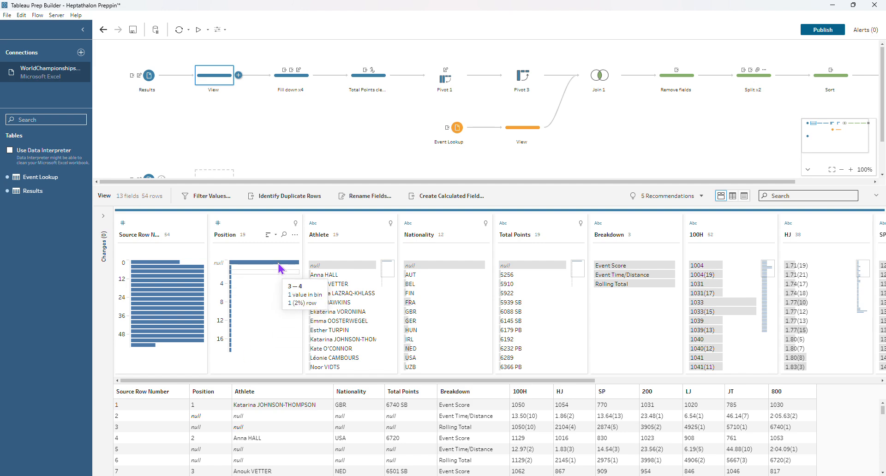
click(295, 235)
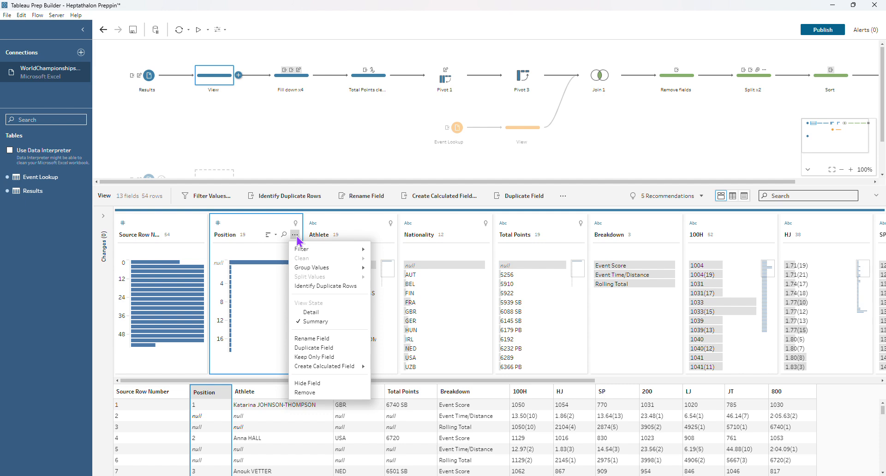
mouse_move(311, 367)
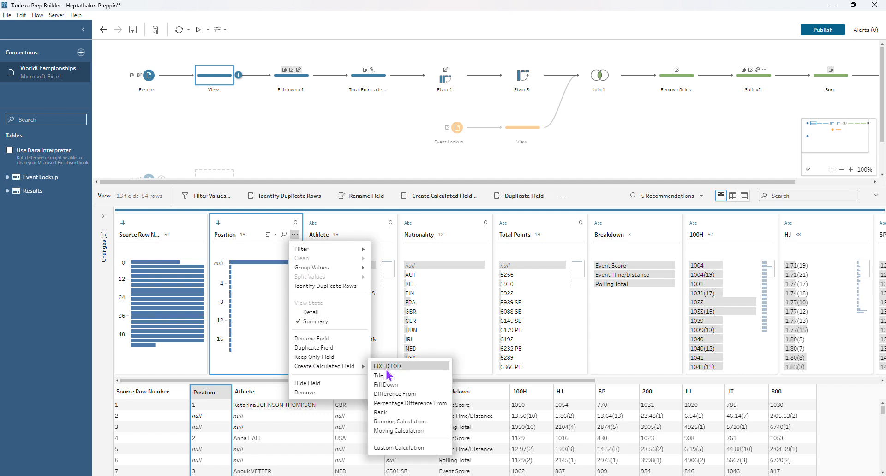
click(392, 385)
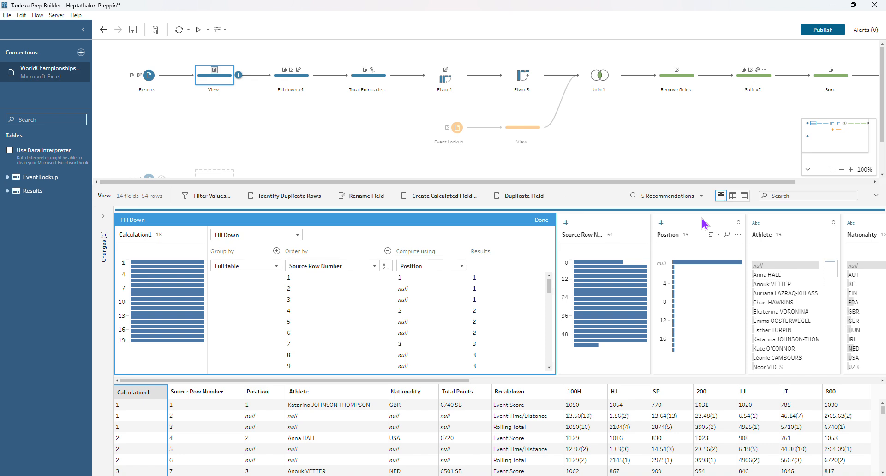
mouse_move(142, 78)
click(536, 222)
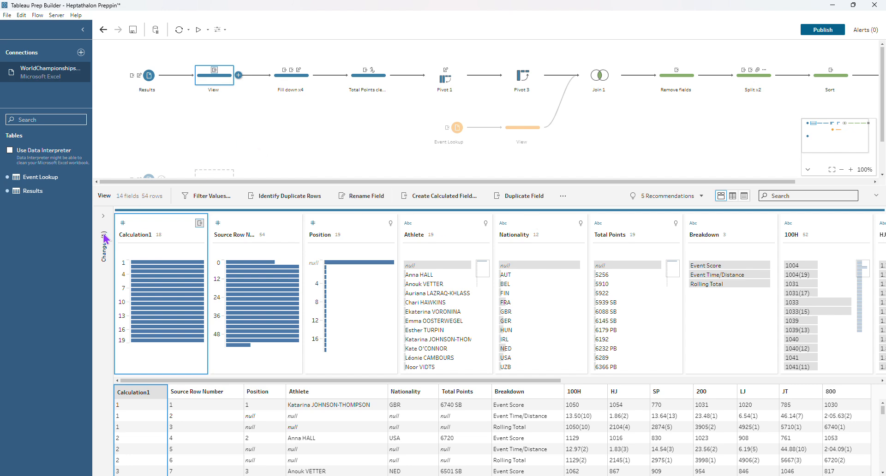
Delete the Fill Down calculation from the View step's changes
click(104, 215)
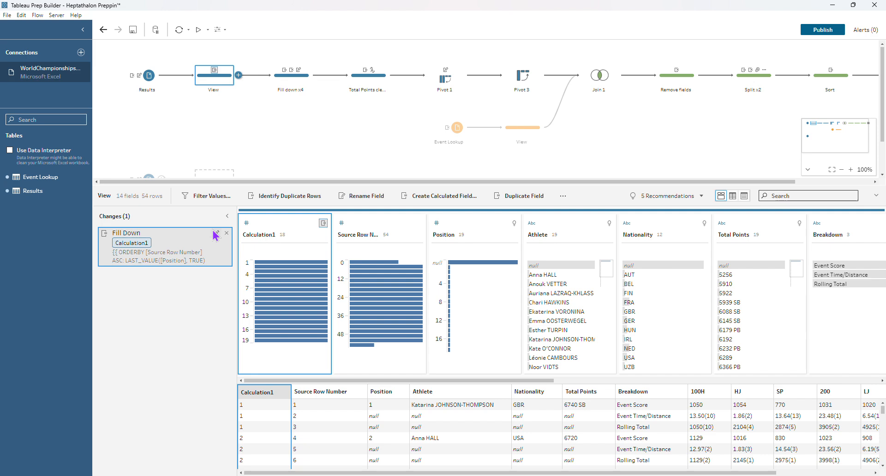
click(224, 234)
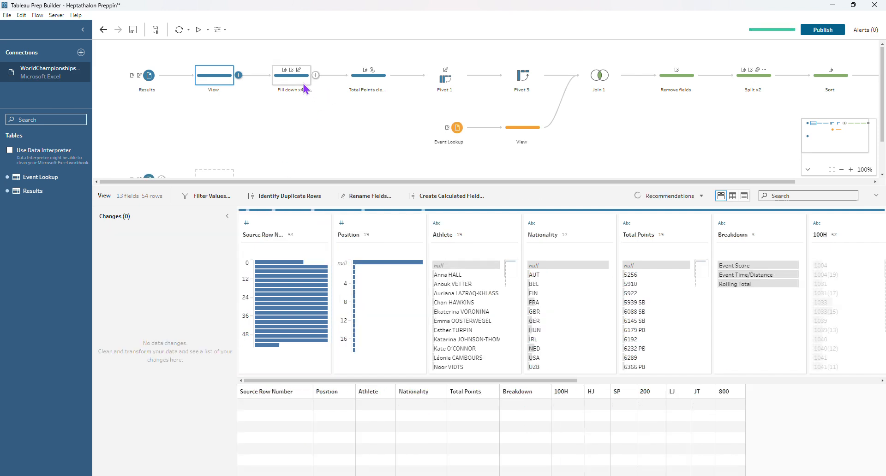
Examine the Fill down x4 step and the available field options and data types for Total Points
click(308, 89)
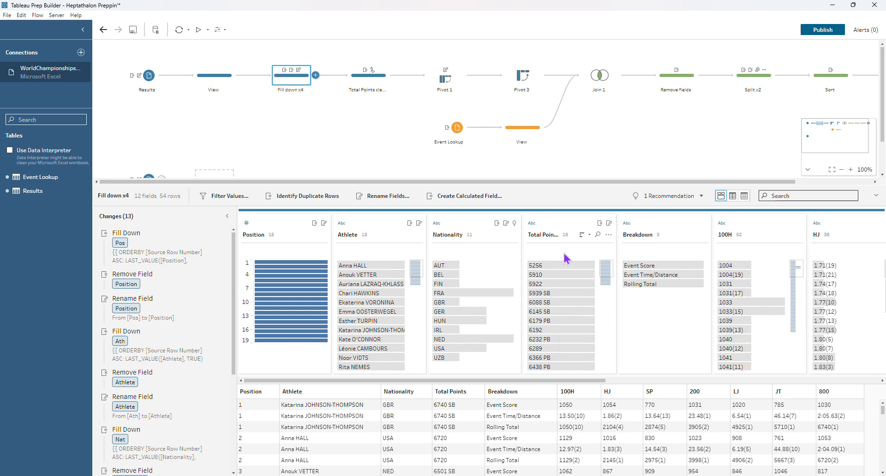
click(609, 235)
mouse_move(617, 252)
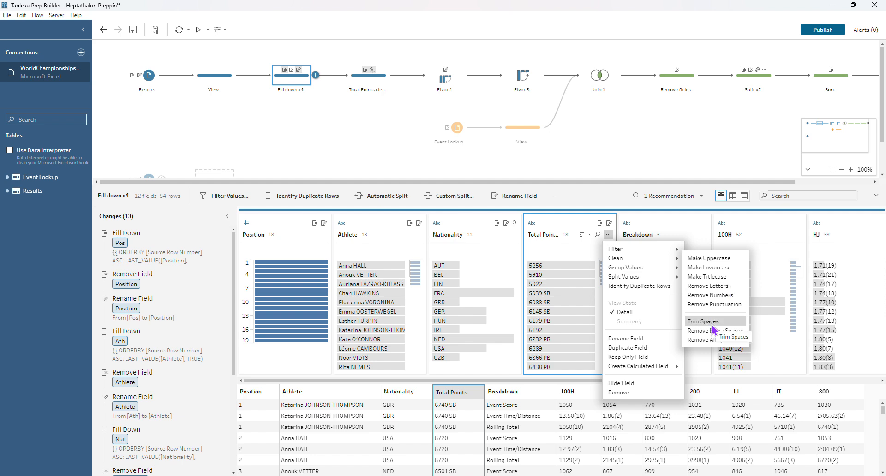
click(532, 224)
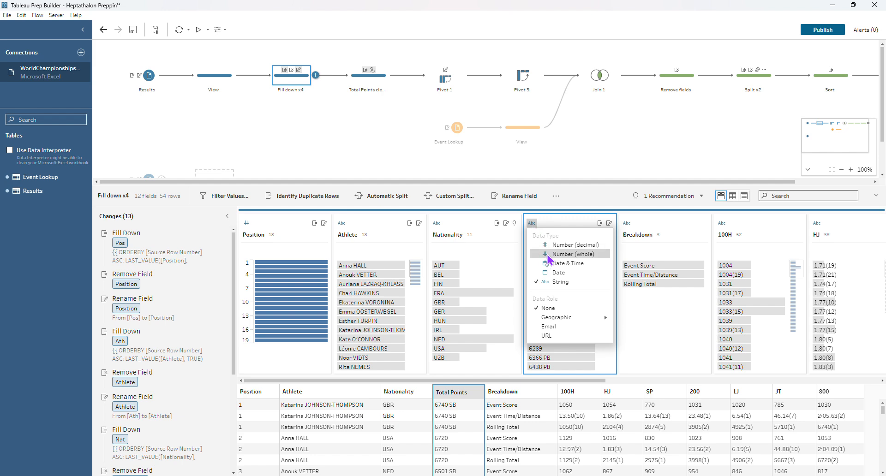
click(583, 223)
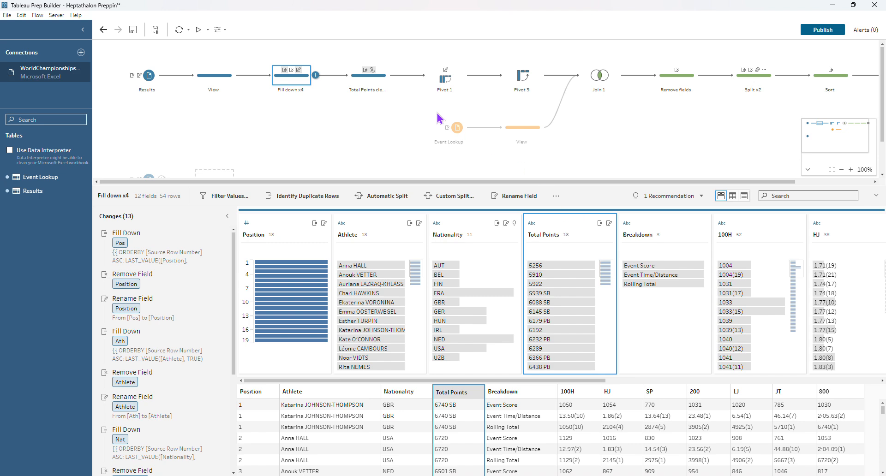
Inspect the Total Points clean step, highlight the rows in the 5,200–5,300 bin temporarily, and view the event fields
click(375, 84)
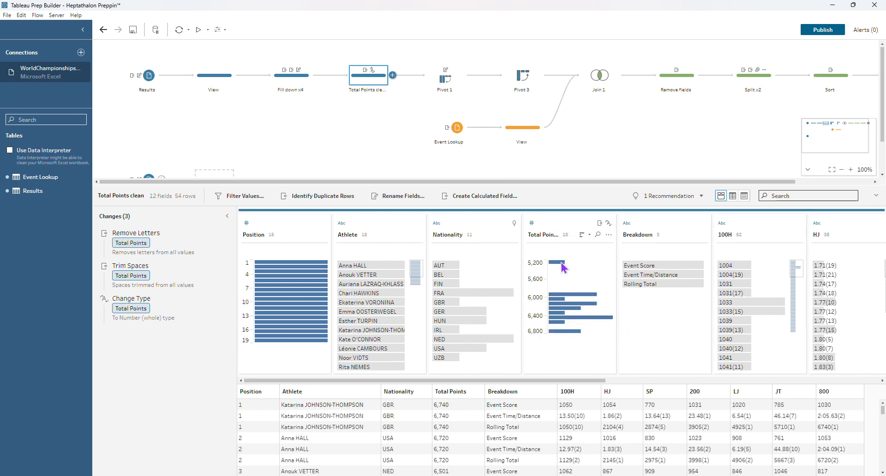
click(563, 262)
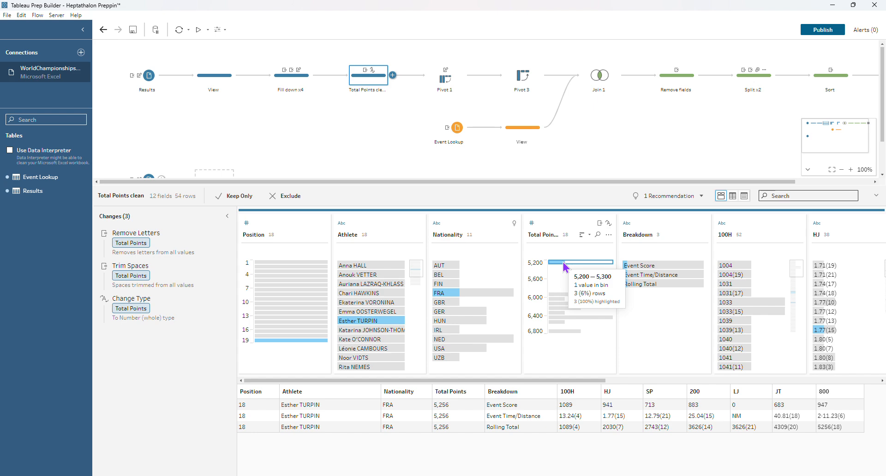
click(563, 262)
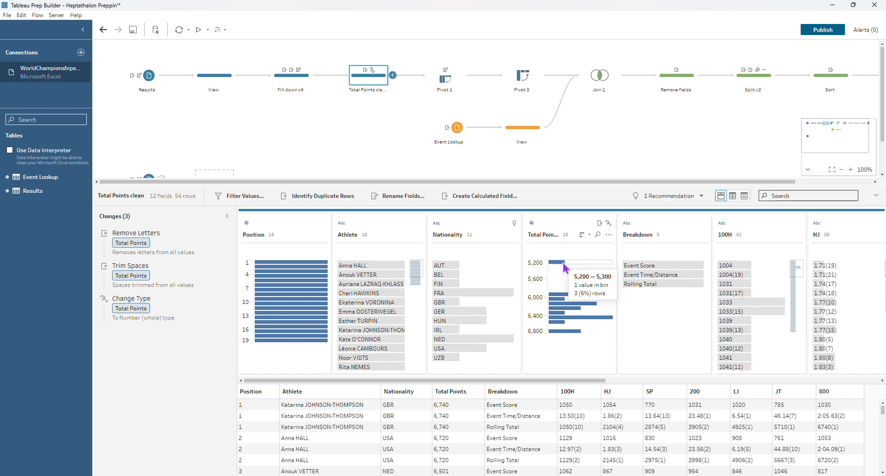
drag(537, 380, 816, 422)
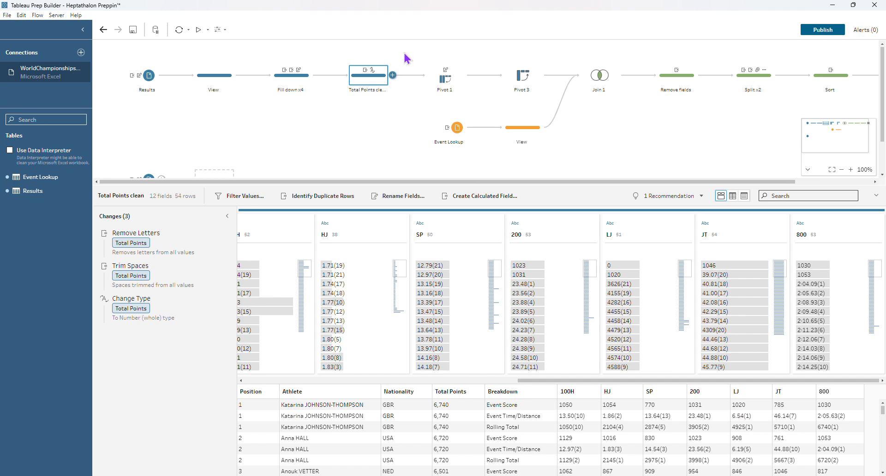
Examine the columns-to-rows setup and results of Pivot 1, and the rows-to-columns setup of Pivot 3
click(440, 81)
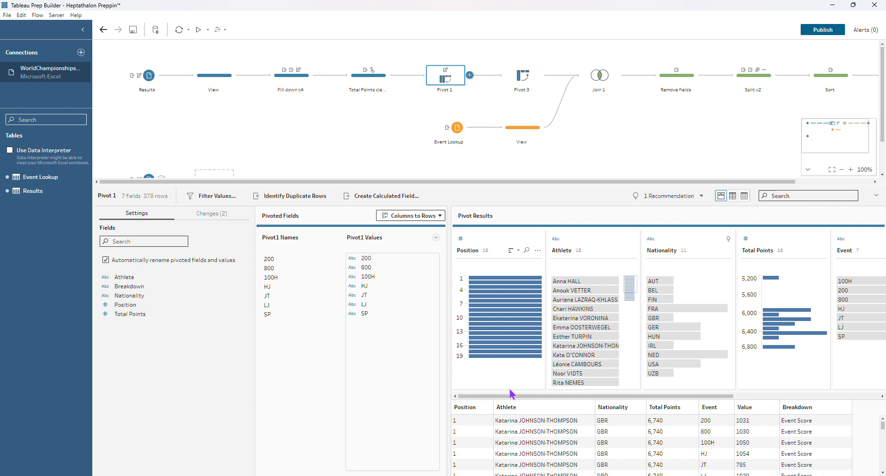
drag(511, 398, 736, 421)
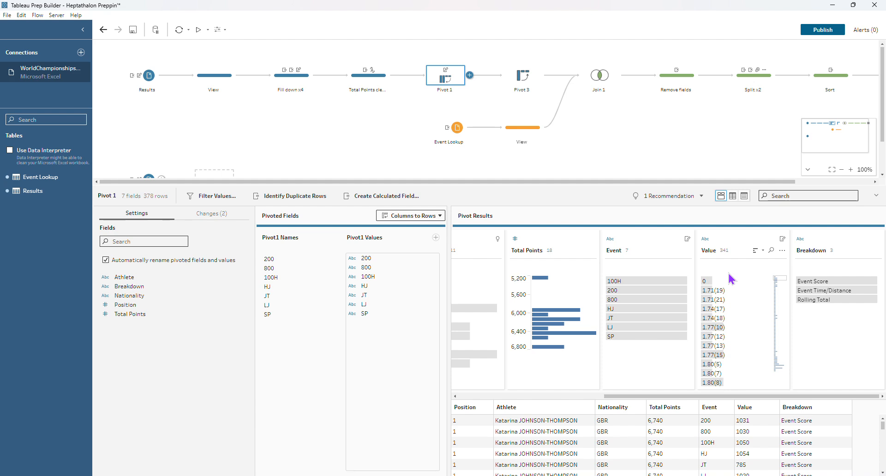
click(529, 77)
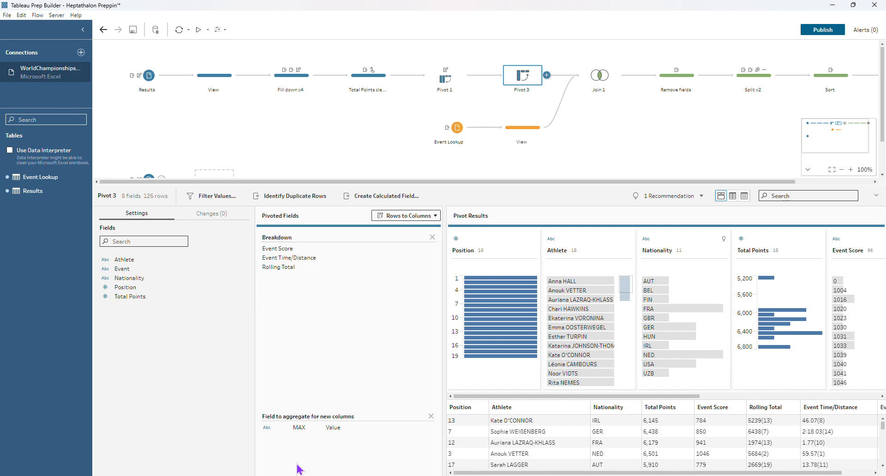
Examine the lookup fields in the Event Lookup branch's View step and the inner join on Event in Join 1
click(512, 130)
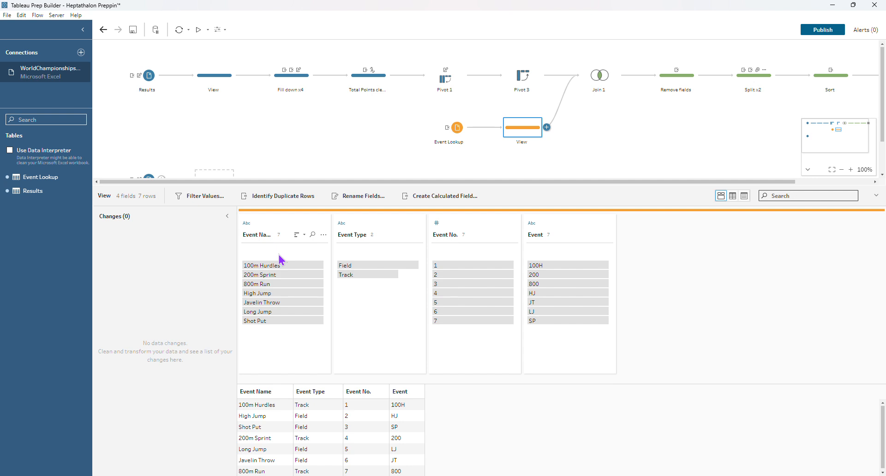
mouse_move(287, 270)
click(599, 76)
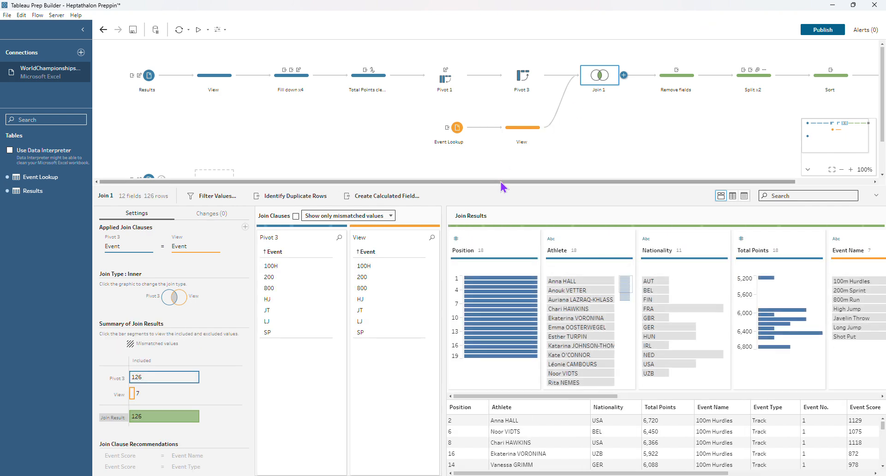
Examine the removed and remaining fields in the Remove fields step and the list of changes in the Split x2 step
drag(500, 182, 653, 184)
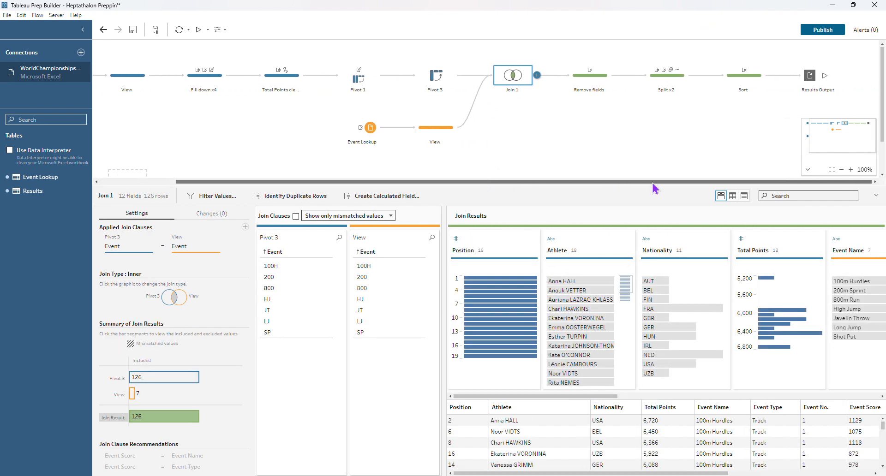
click(586, 82)
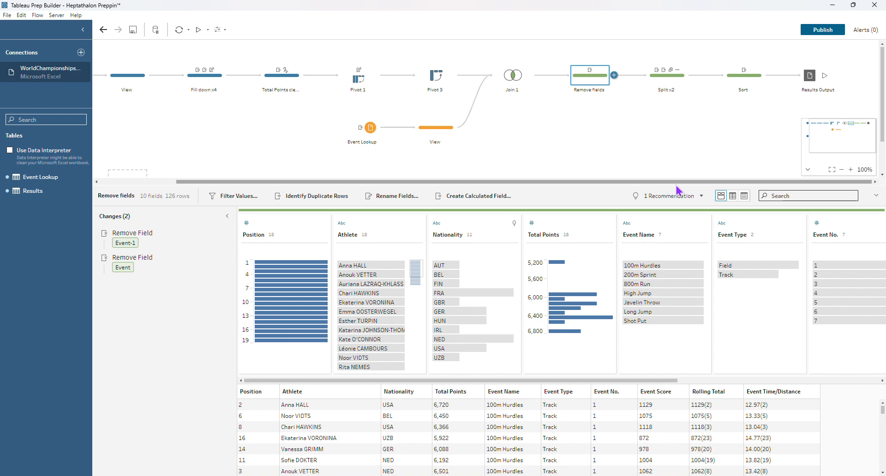
drag(596, 382, 851, 381)
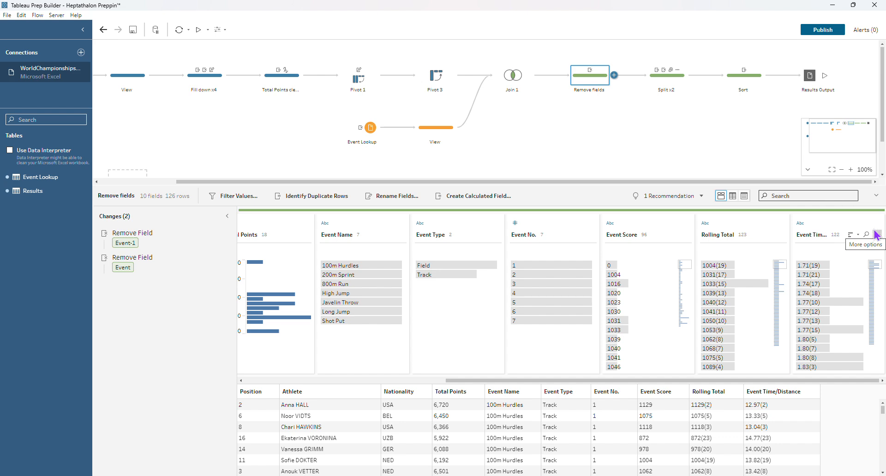
click(666, 84)
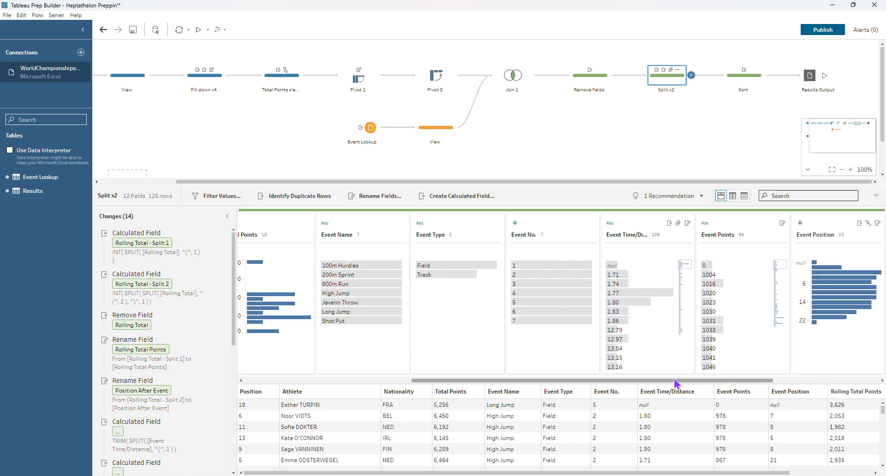
Inspect the Event Time/Distance values in the Remove fields step and highlight the row with the value 2:04.09(1)
click(594, 91)
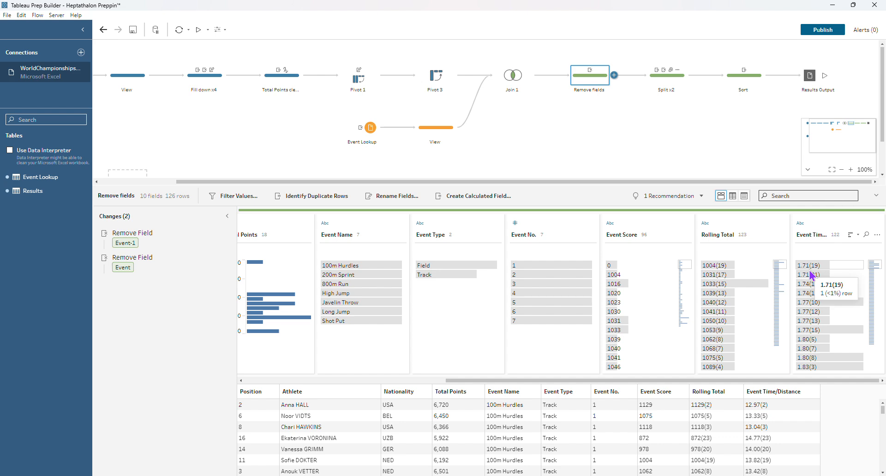
scroll(814, 282, down, 5)
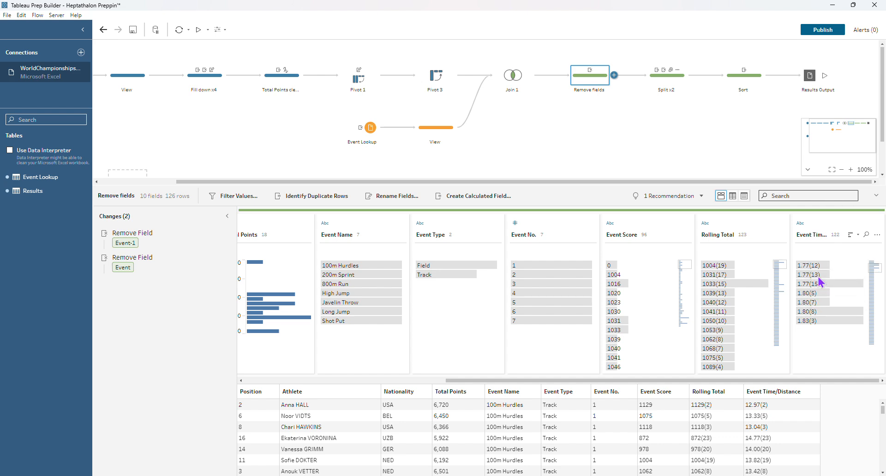
scroll(831, 303, down, 10)
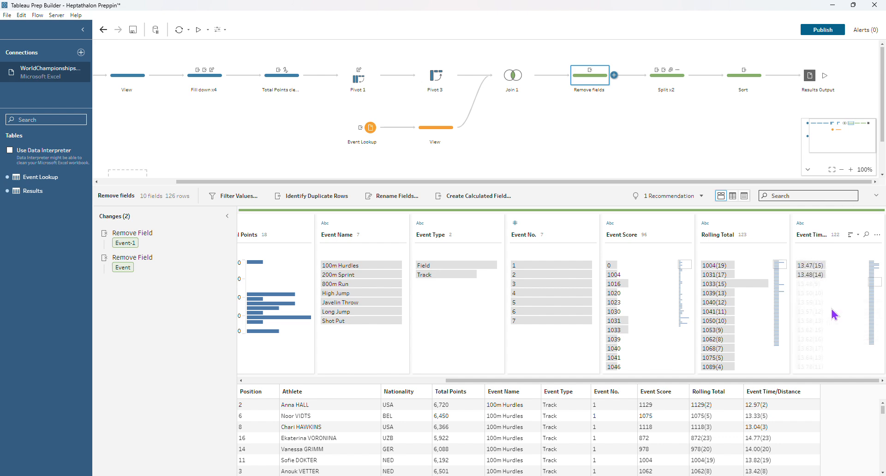
scroll(828, 307, down, 3)
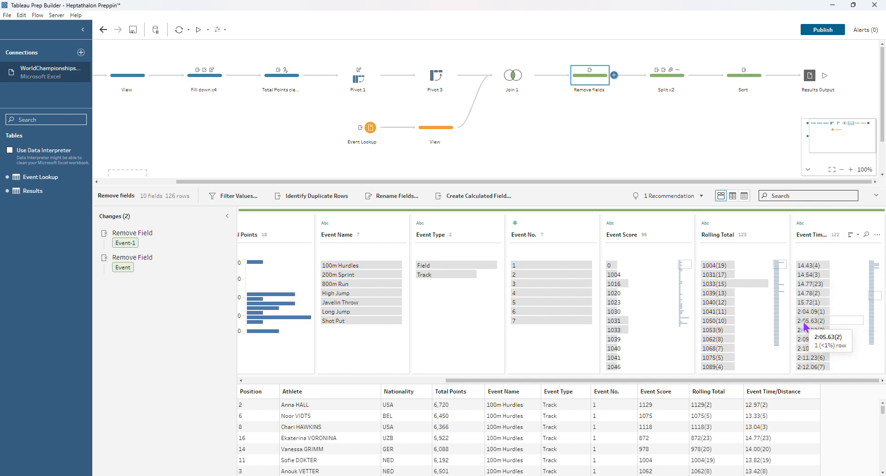
click(810, 312)
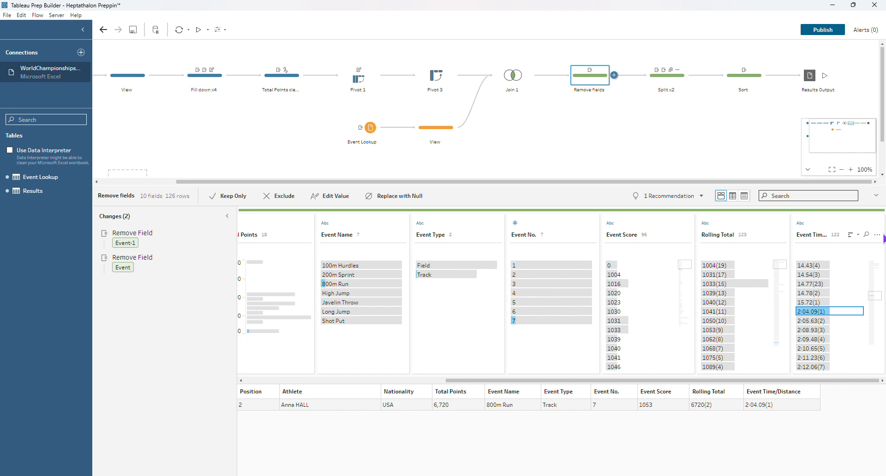
Try a custom split of the Event Time/Distance field with "(" as the separator
click(877, 235)
mouse_move(827, 277)
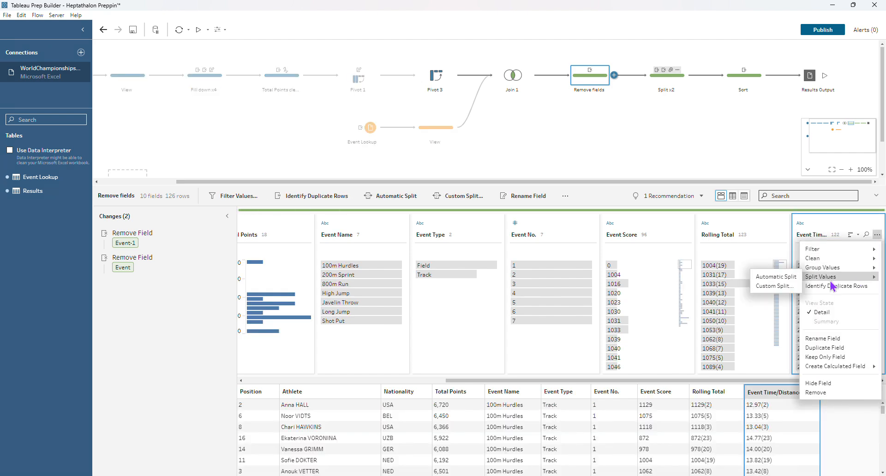
click(775, 286)
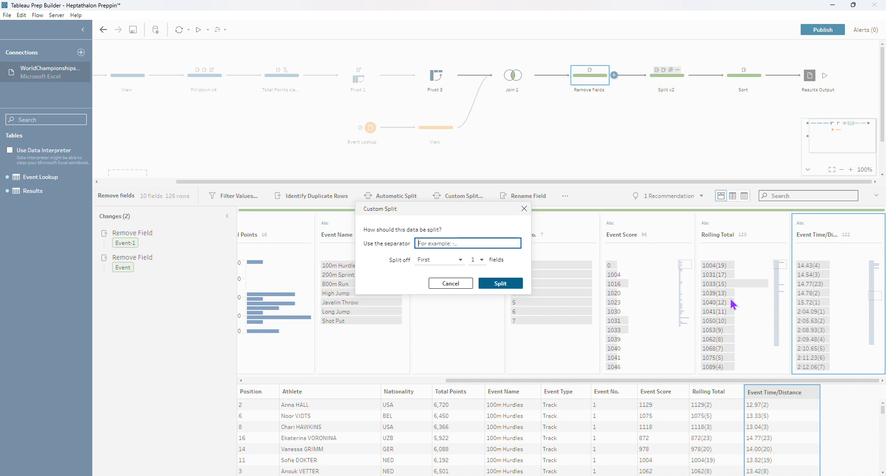
text(()
click(525, 212)
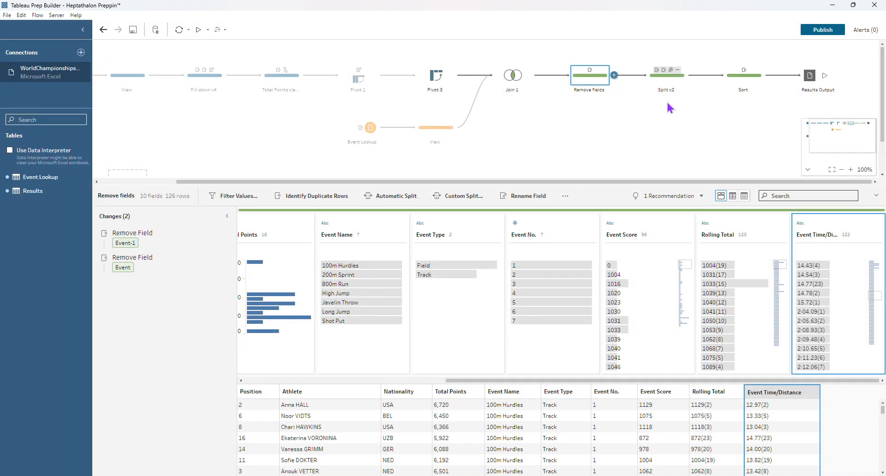
Examine the split and renamed event and rolling total fields in the Split x2 step
click(671, 81)
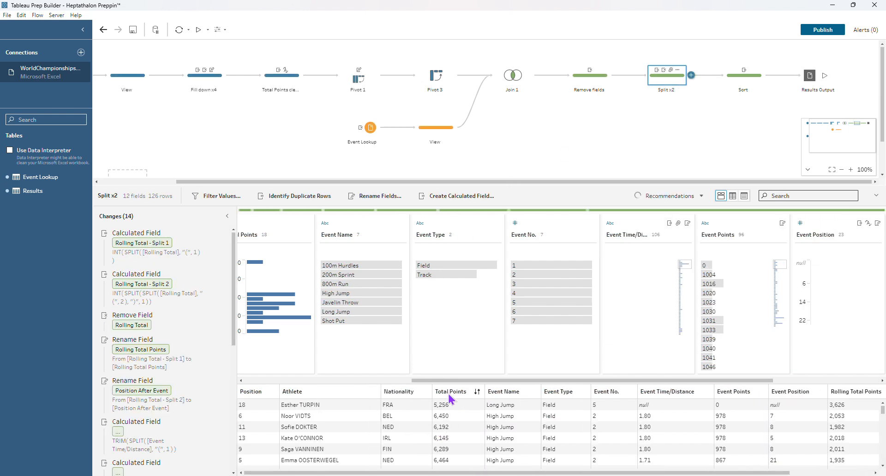
drag(461, 381, 564, 380)
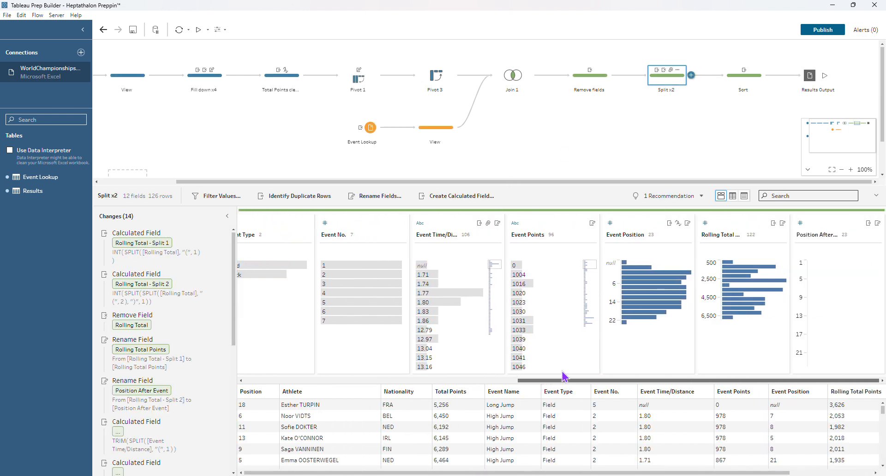
click(541, 368)
click(540, 368)
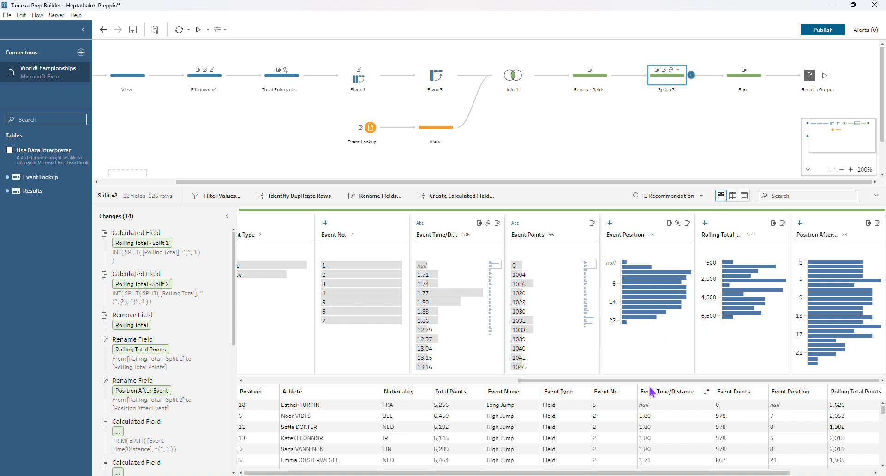
drag(531, 381, 259, 383)
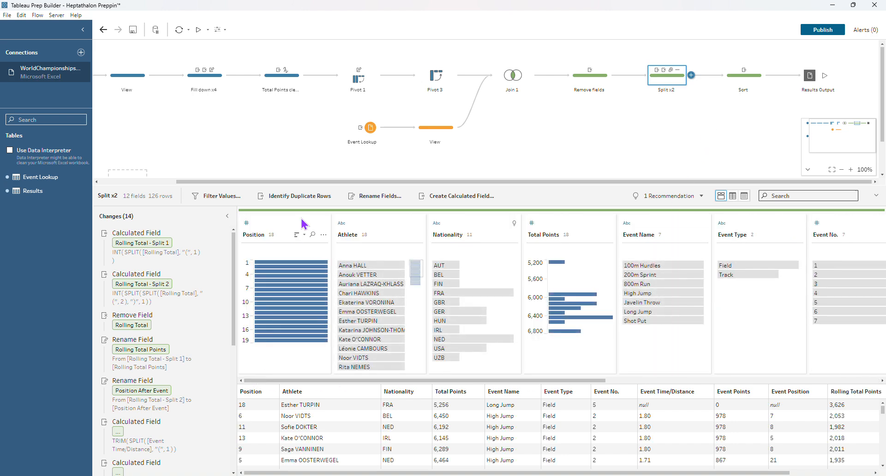
Unhide the hidden Sort rank field in the Sort step
click(757, 83)
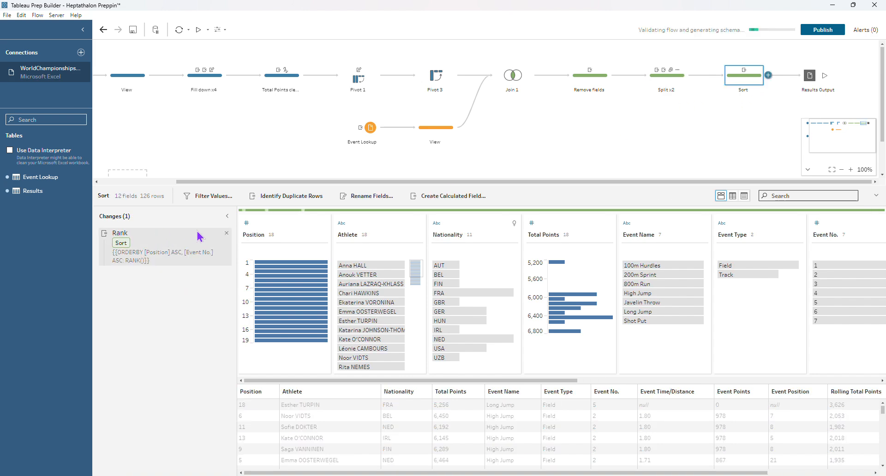
click(219, 249)
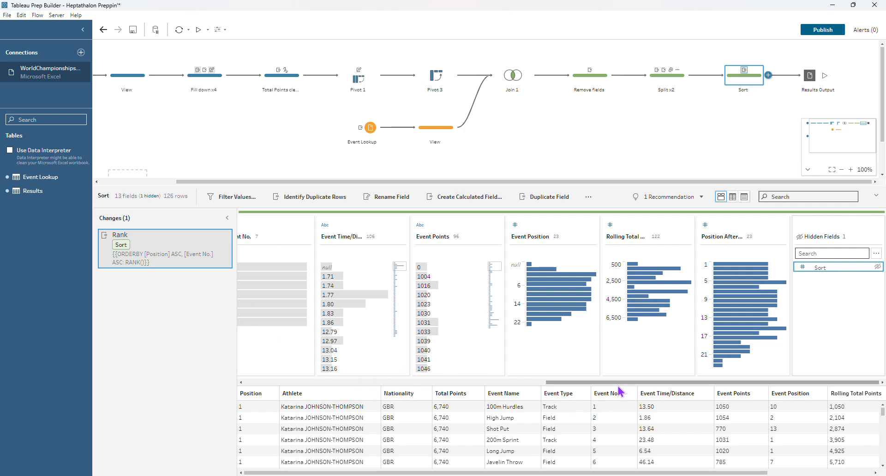
click(878, 267)
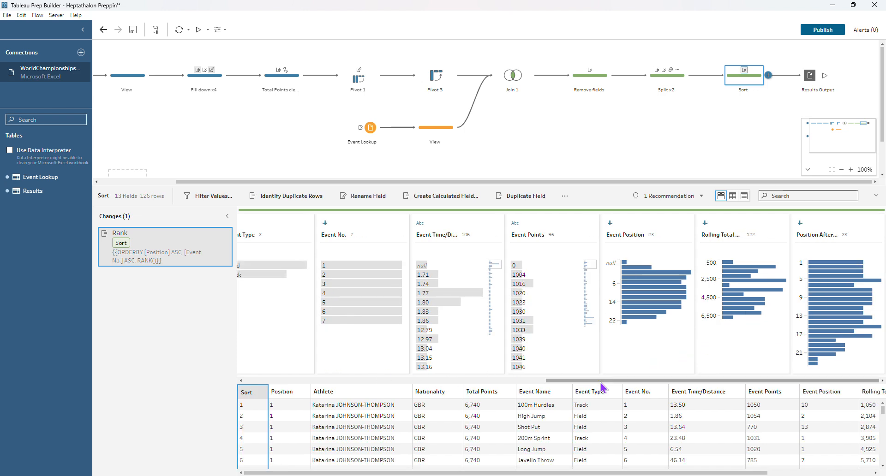
drag(603, 382, 220, 379)
Review the Sort field's Rank calculation, ordered by Position and Event No. over the full table, and hide the field
click(324, 235)
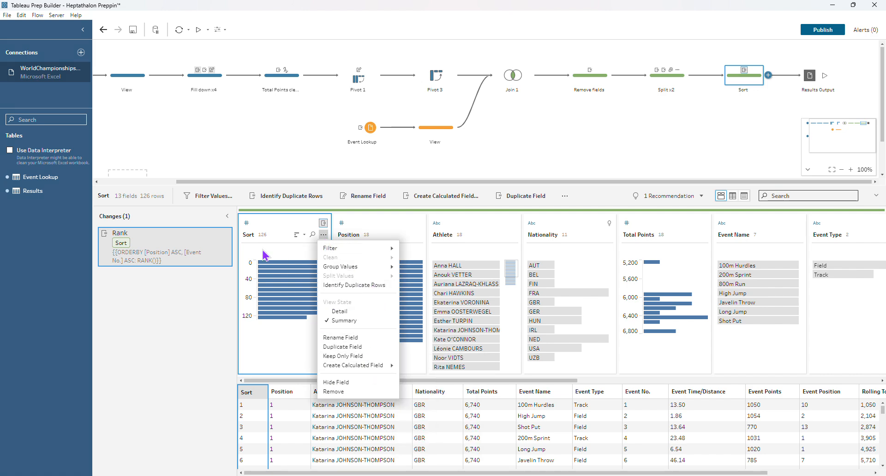
click(217, 233)
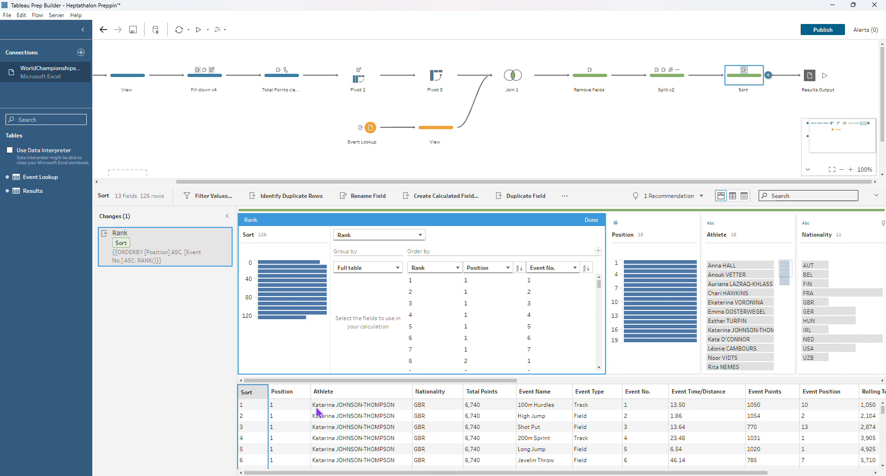
click(592, 220)
right_click(286, 241)
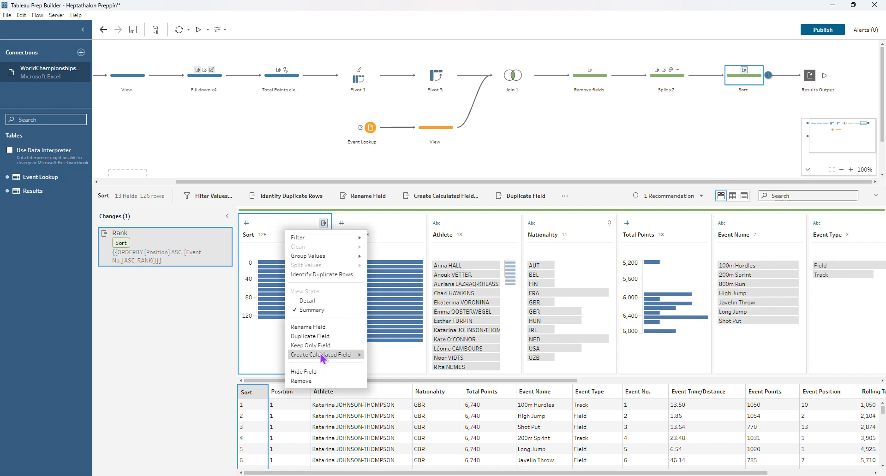
click(328, 374)
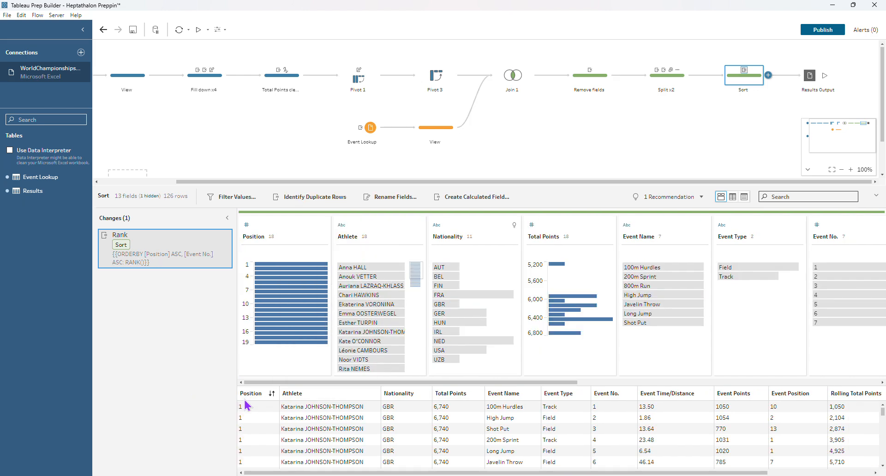